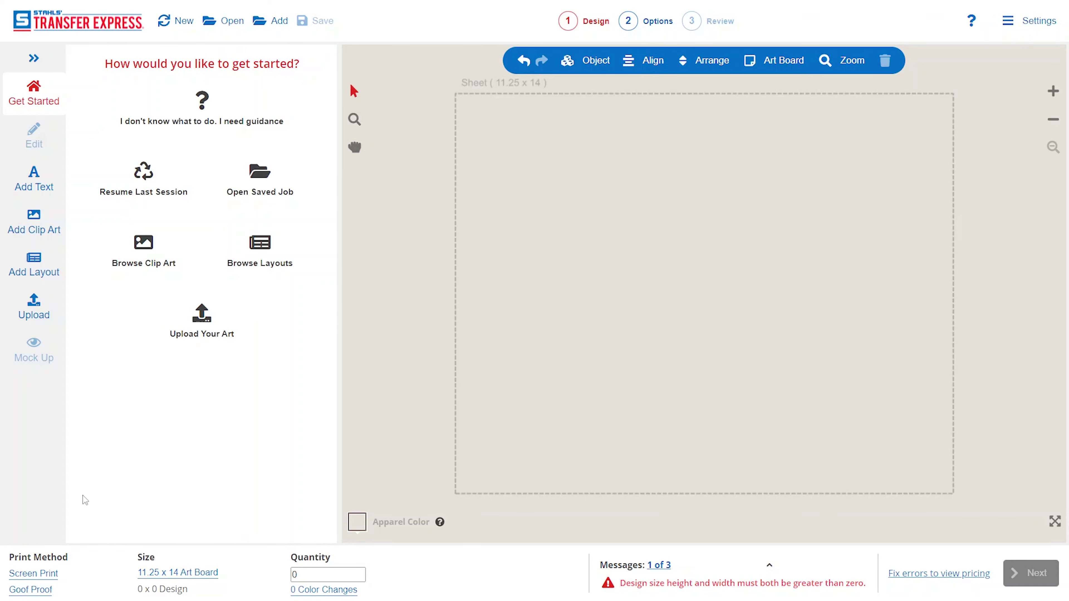
# - Change the print method from Screen Print to Full Color with the UltraColor MAX product type
pyautogui.click(40, 579)
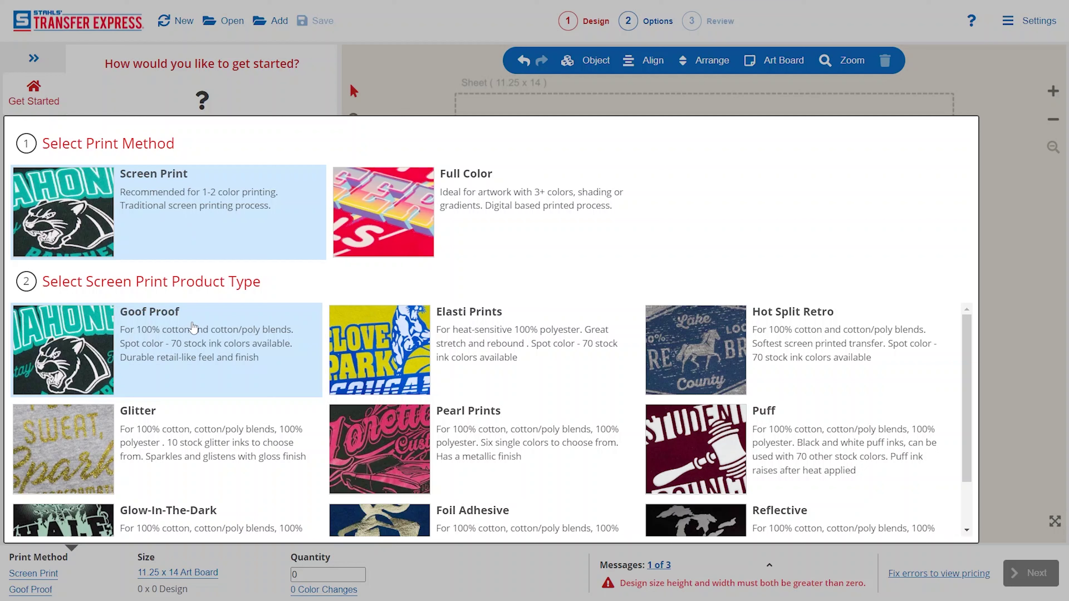
pyautogui.click(471, 201)
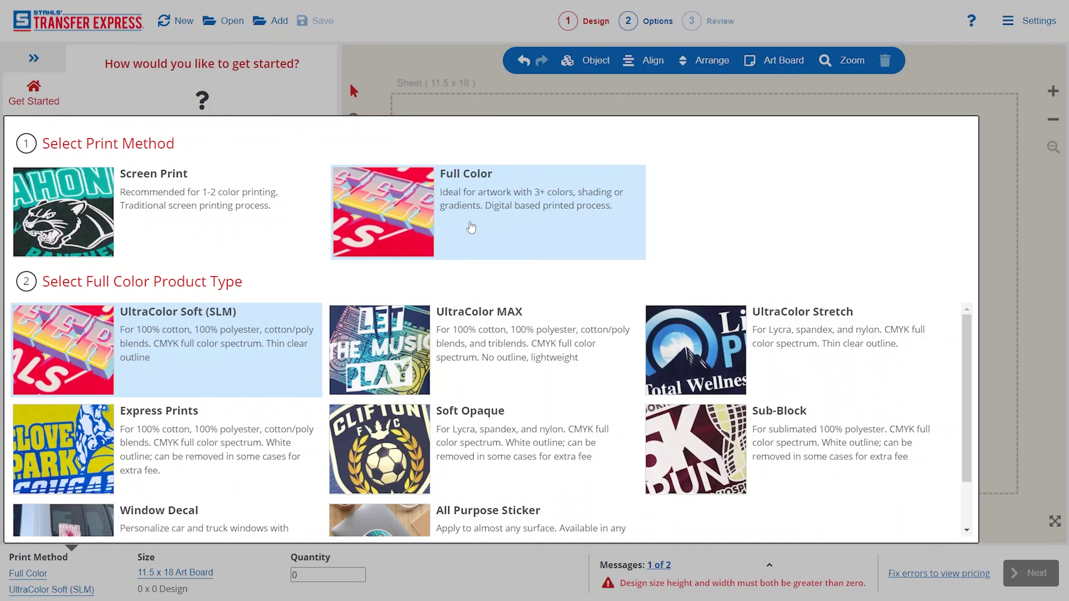
pyautogui.click(509, 348)
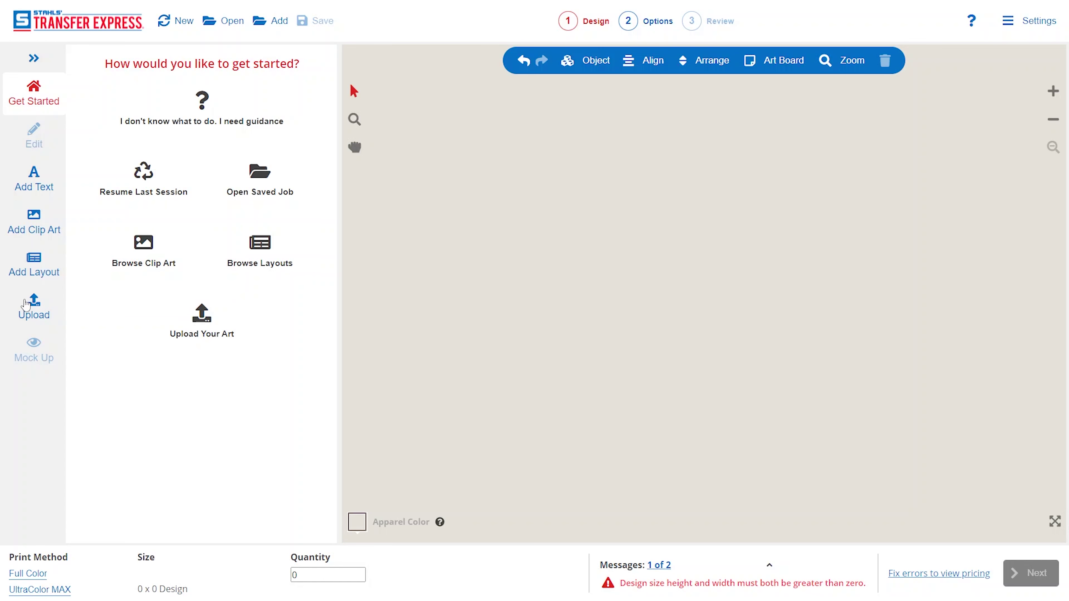
# - Upload the GRADIENT-LOGO.jpg artwork file from the computer as your own artwork
pyautogui.click(37, 304)
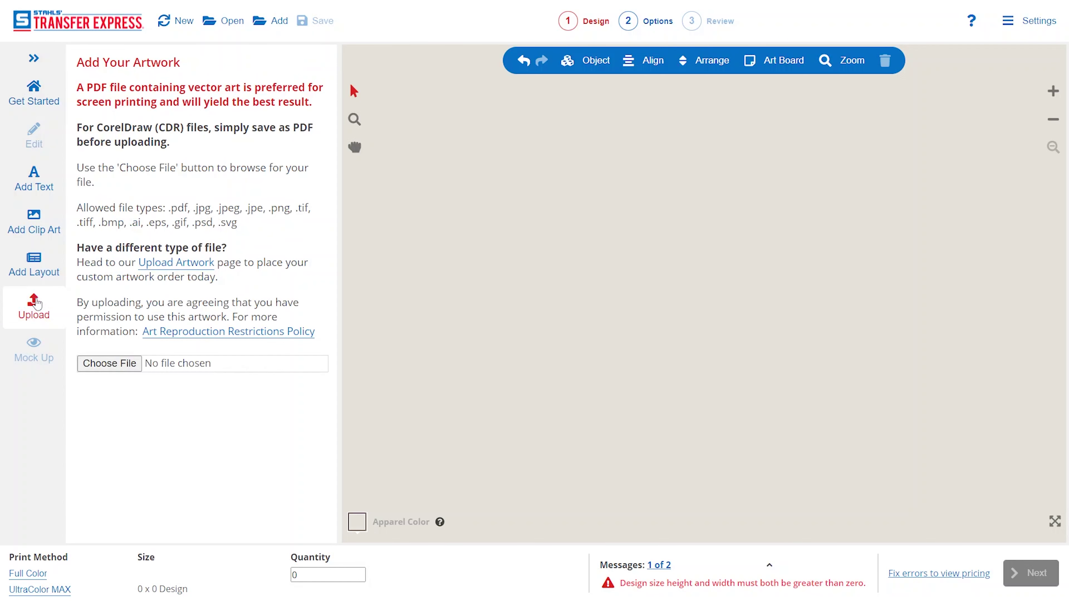
pyautogui.click(137, 364)
pyautogui.click(286, 238)
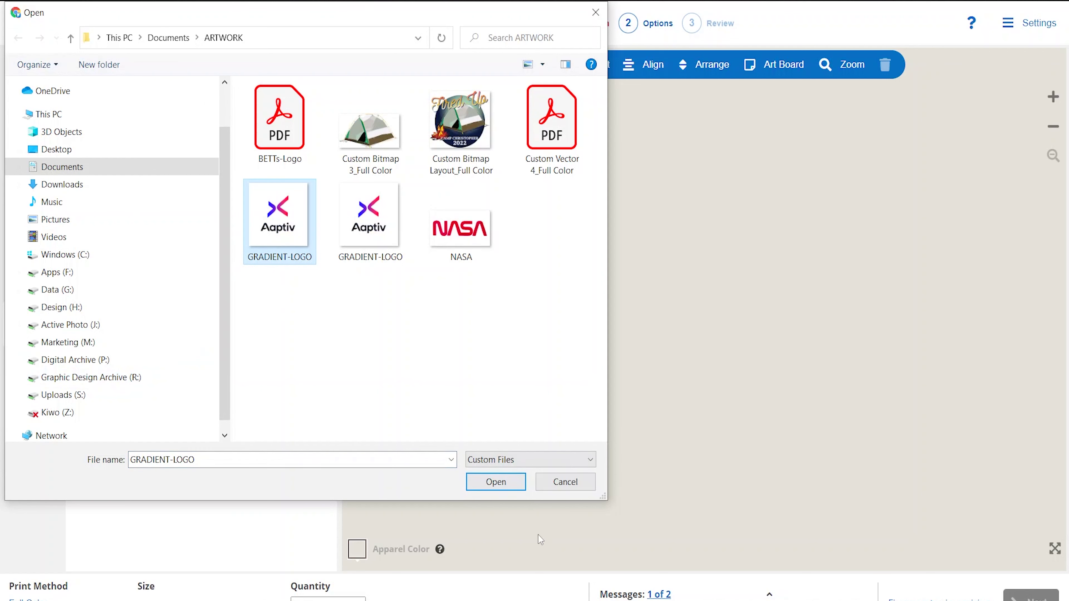
pyautogui.click(508, 482)
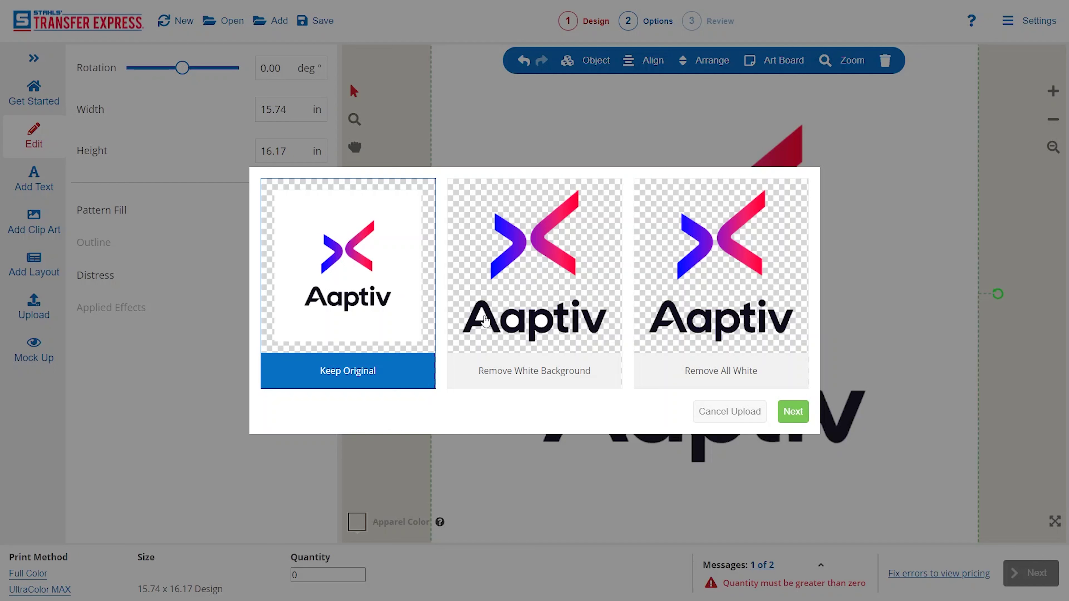
# - Remove all white from the Aaptiv logo and import it with Full Color count
pyautogui.click(683, 292)
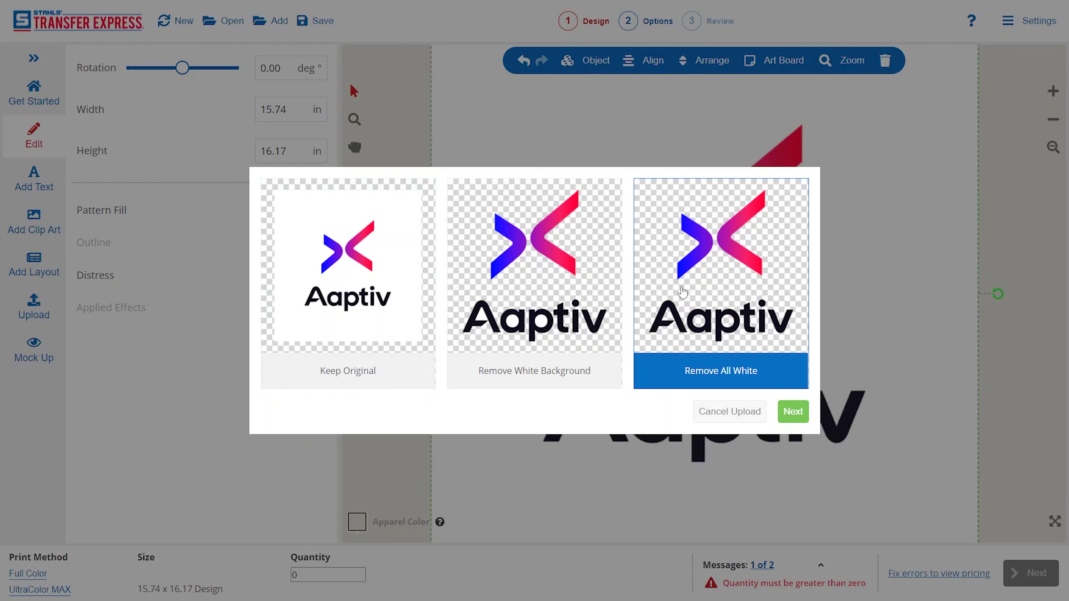
pyautogui.click(792, 410)
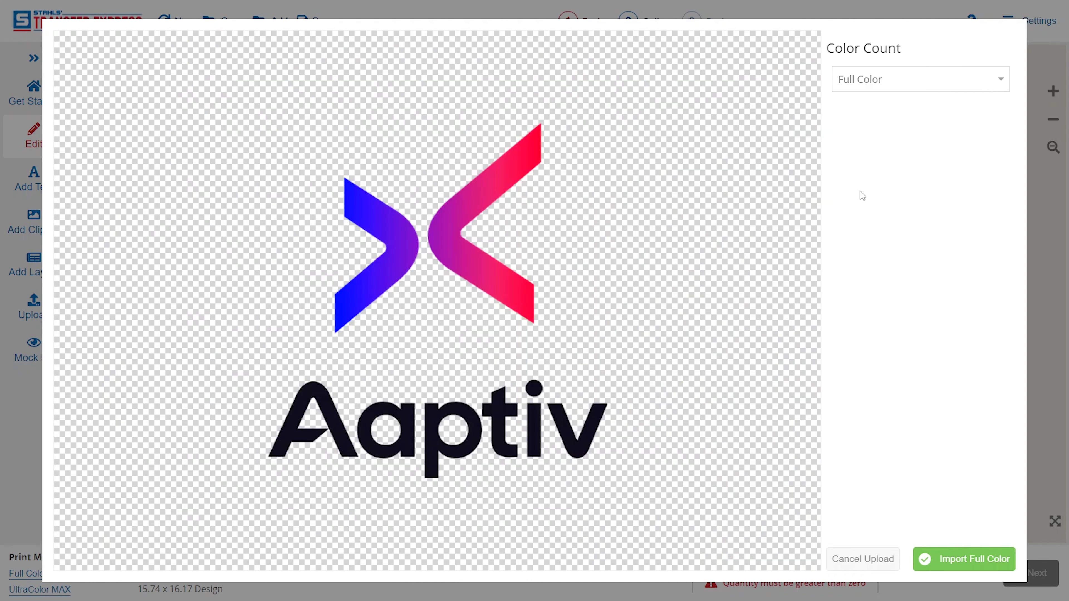
pyautogui.click(887, 84)
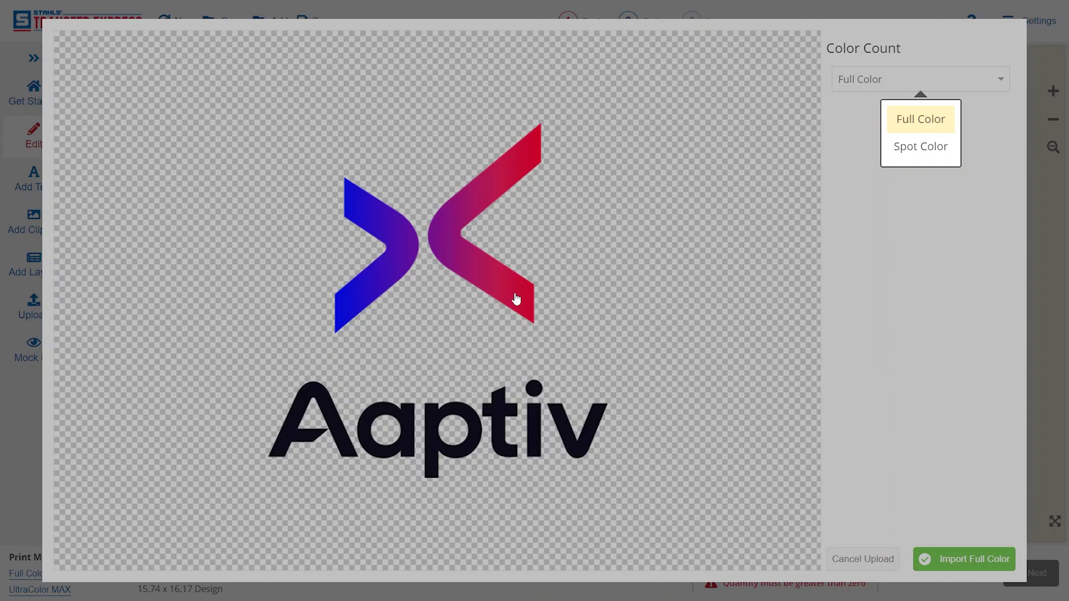
pyautogui.click(940, 122)
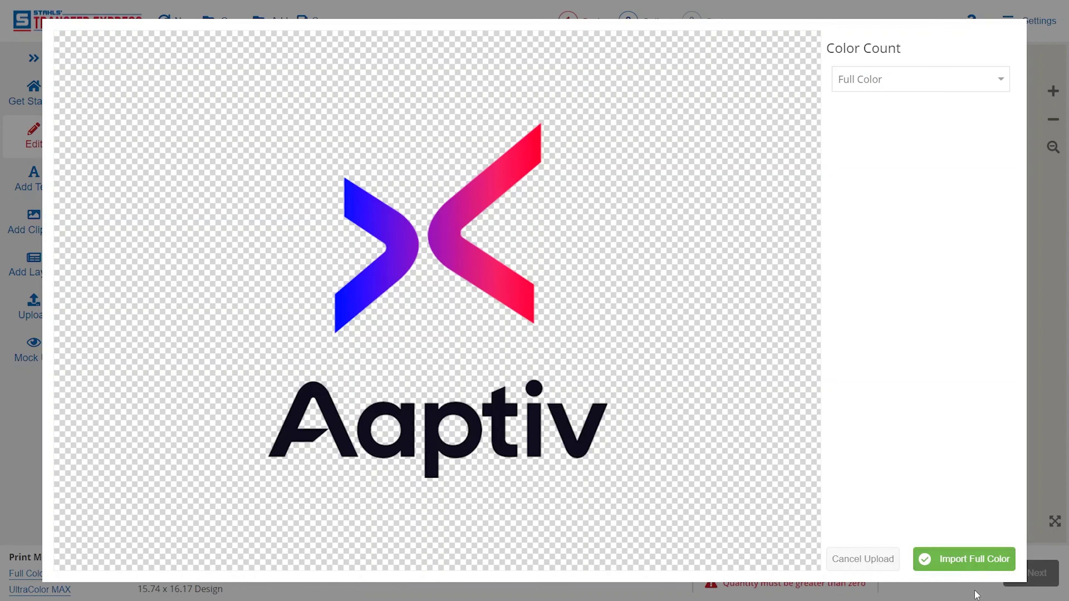
pyautogui.click(975, 561)
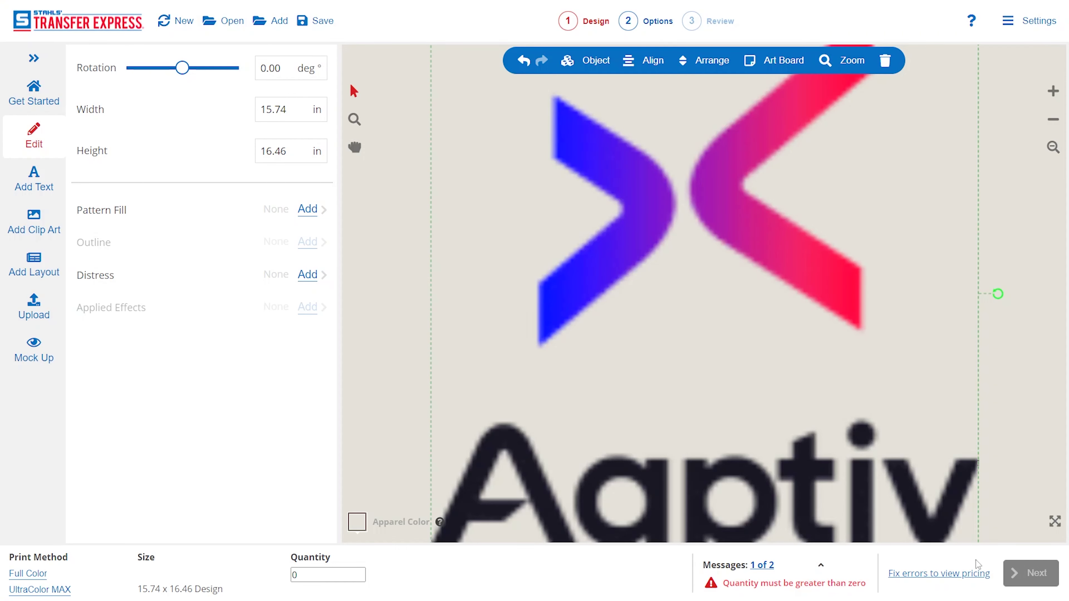
# - Move the logo lower and set its width to 6 in, giving a 6 x 6.28 in design
pyautogui.moveTo(828, 281); pyautogui.dragTo(838, 327)
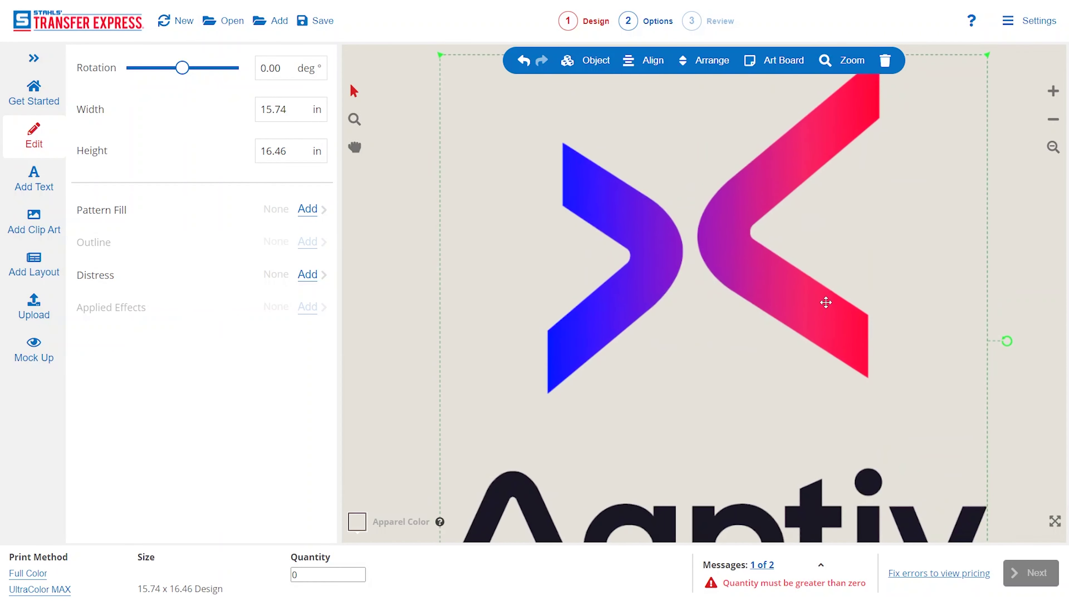
pyautogui.click(274, 111)
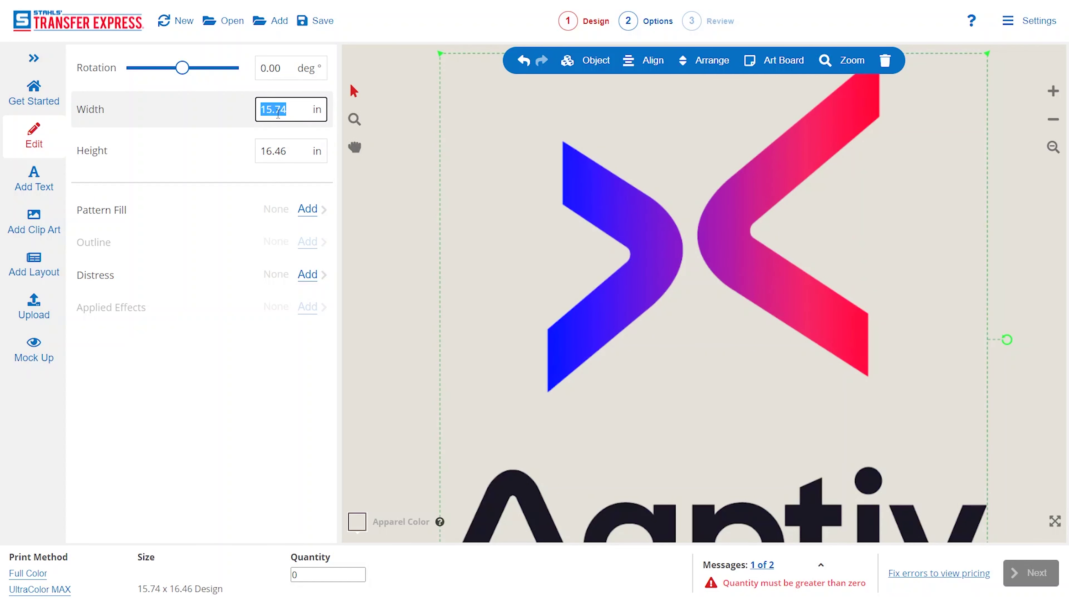
pyautogui.write('6')
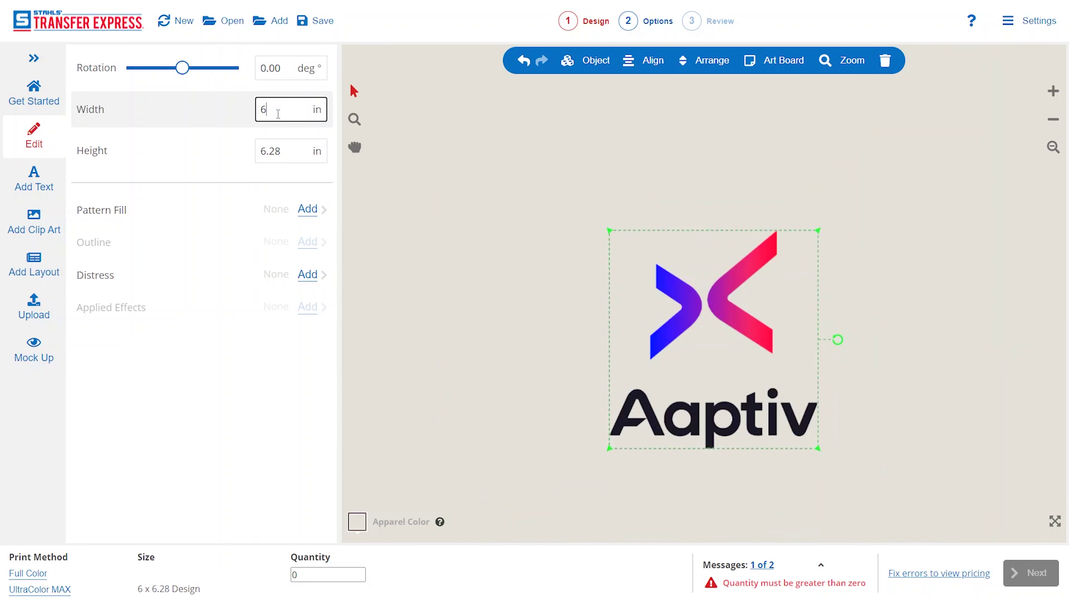
pyautogui.click(533, 327)
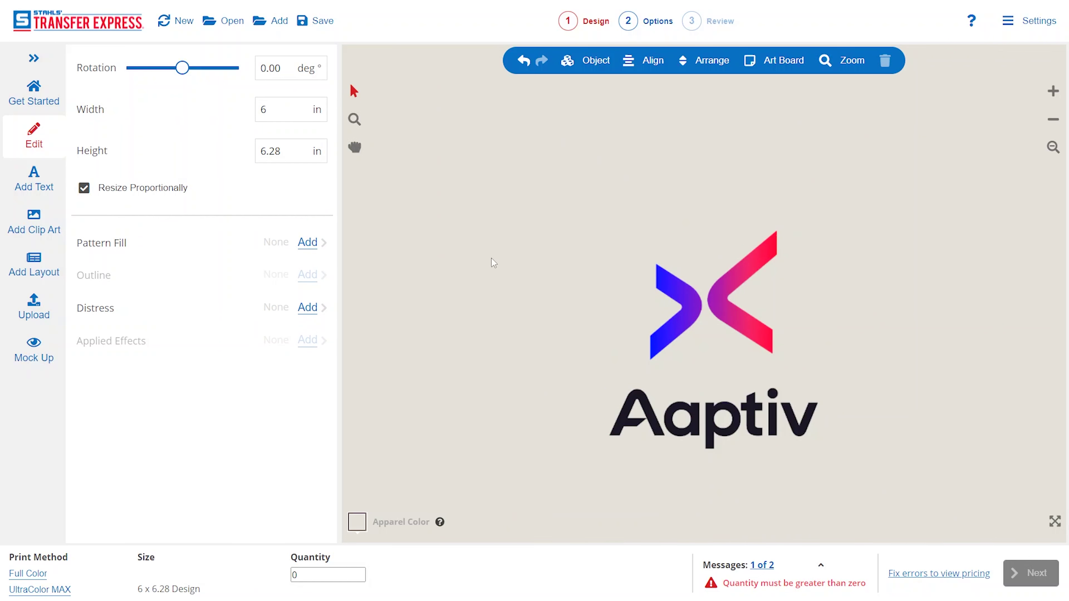
pyautogui.moveTo(529, 180); pyautogui.dragTo(884, 473)
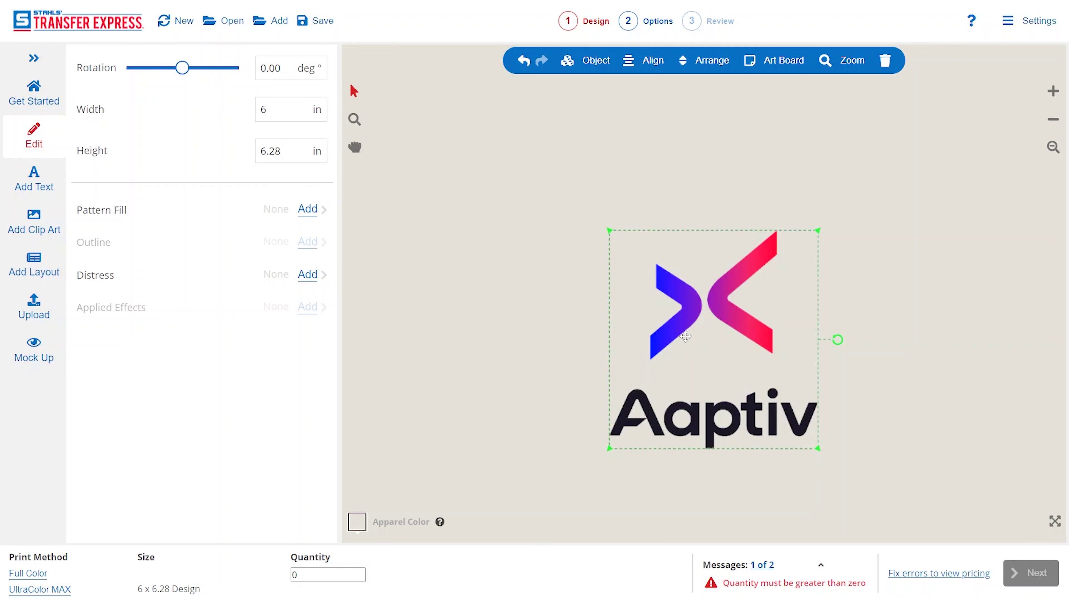
pyautogui.click(592, 61)
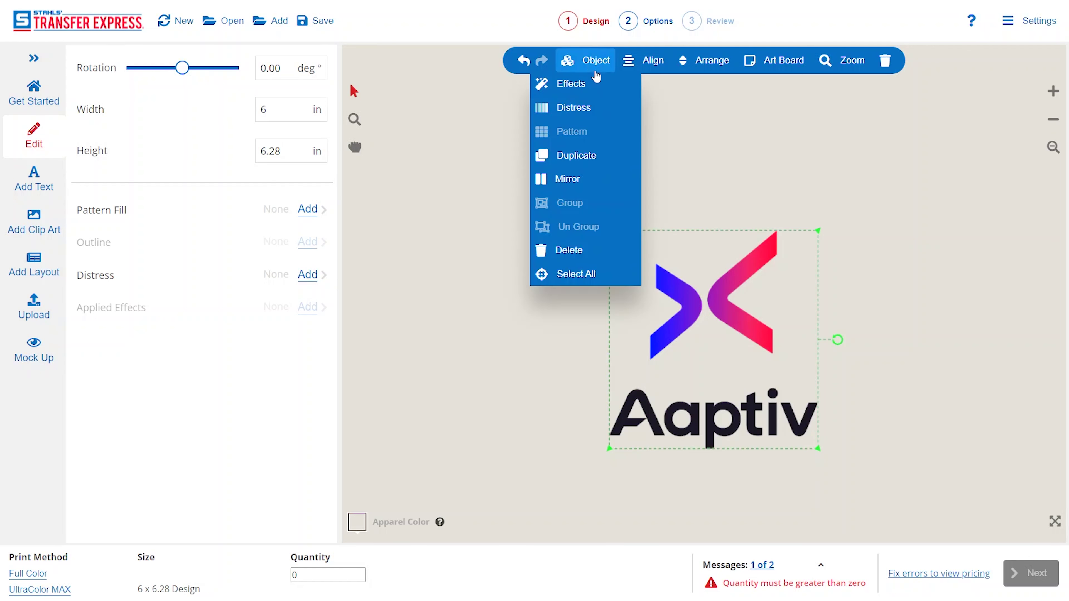
pyautogui.click(603, 158)
pyautogui.moveTo(754, 278); pyautogui.dragTo(527, 287)
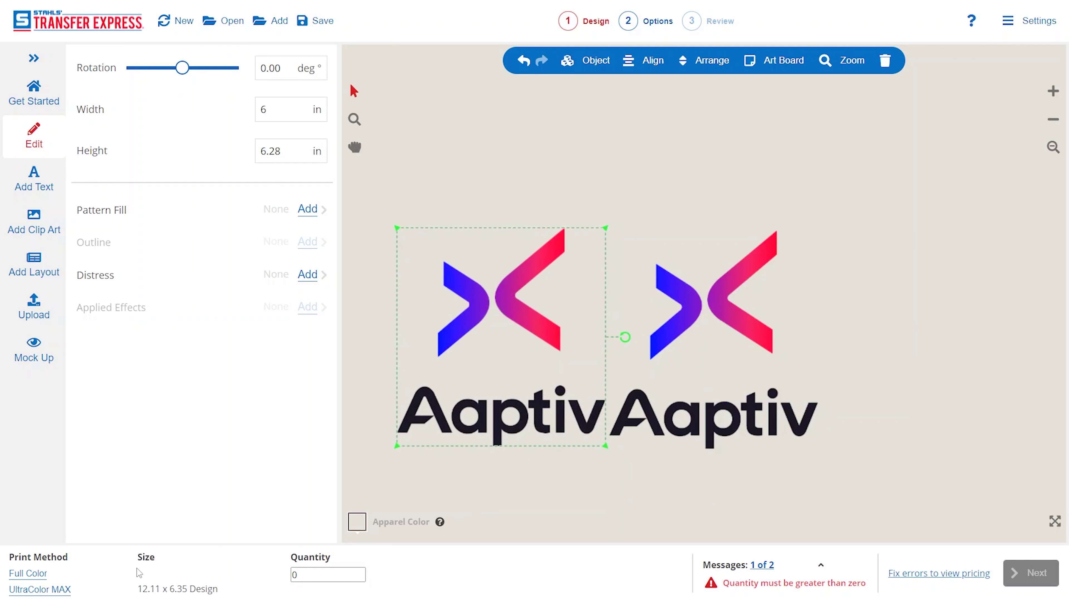
pyautogui.click(295, 575)
pyautogui.click(564, 191)
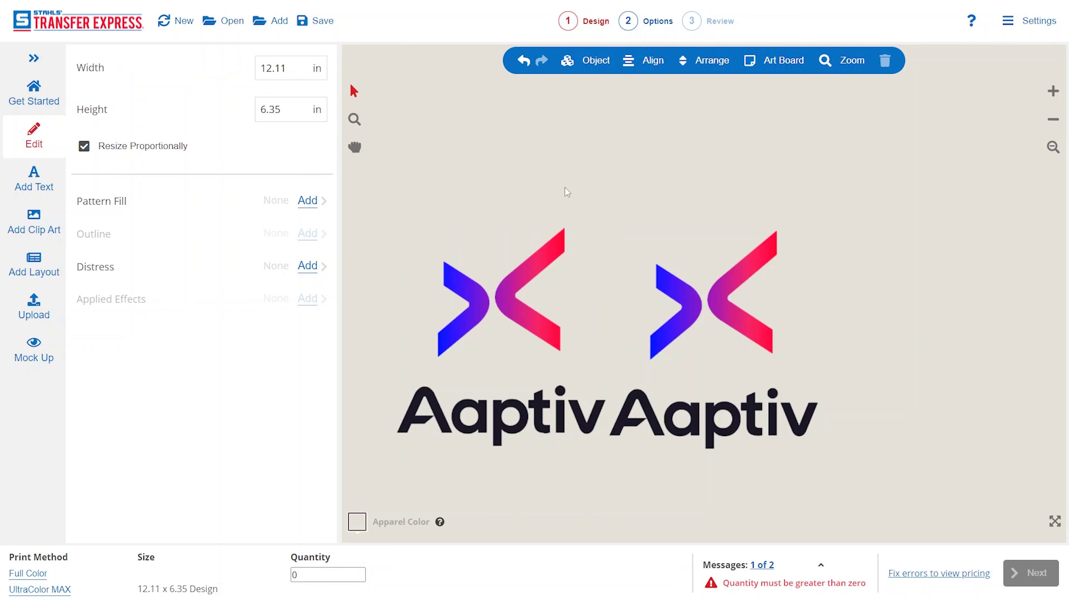
pyautogui.moveTo(605, 189); pyautogui.dragTo(379, 478)
pyautogui.click(516, 310)
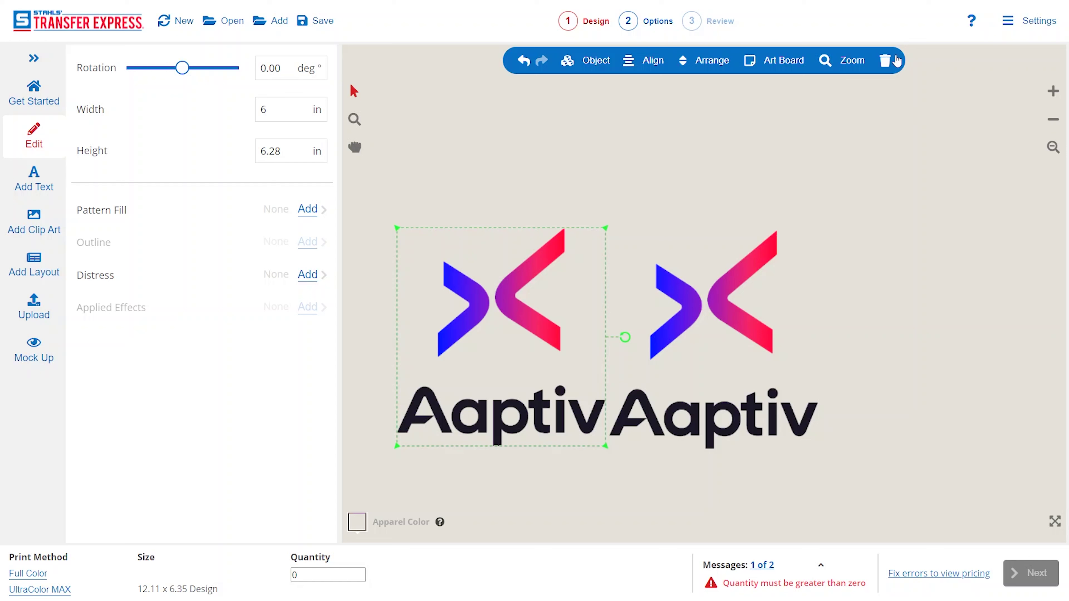
pyautogui.click(888, 61)
pyautogui.moveTo(565, 216); pyautogui.dragTo(853, 471)
# - Set the quantity to 25 ($57.00 total, $2.28 each) and continue to additional options
pyautogui.click(295, 576)
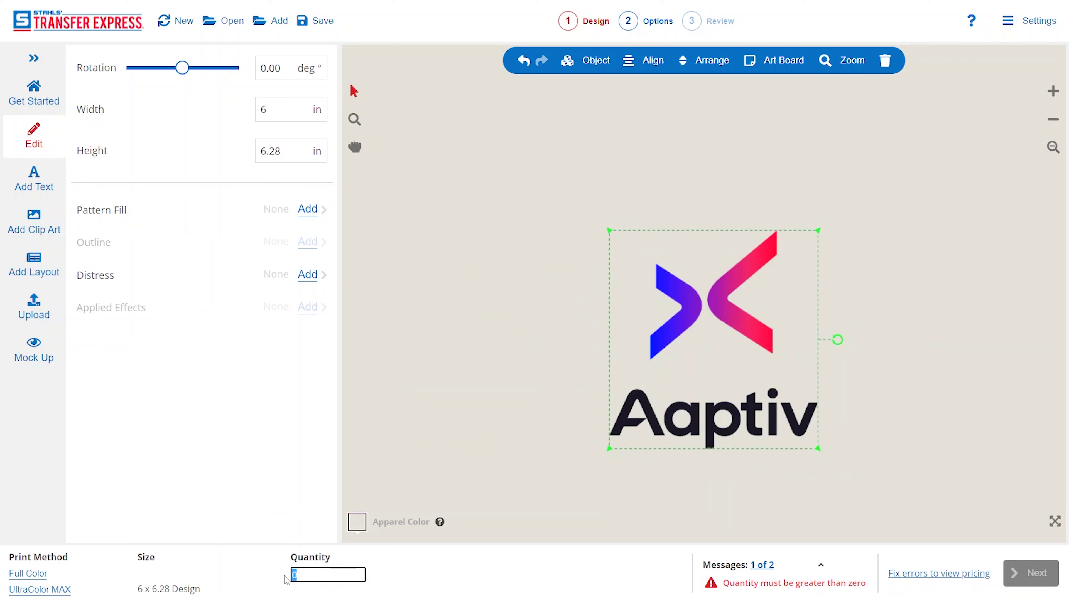
pyautogui.write('25')
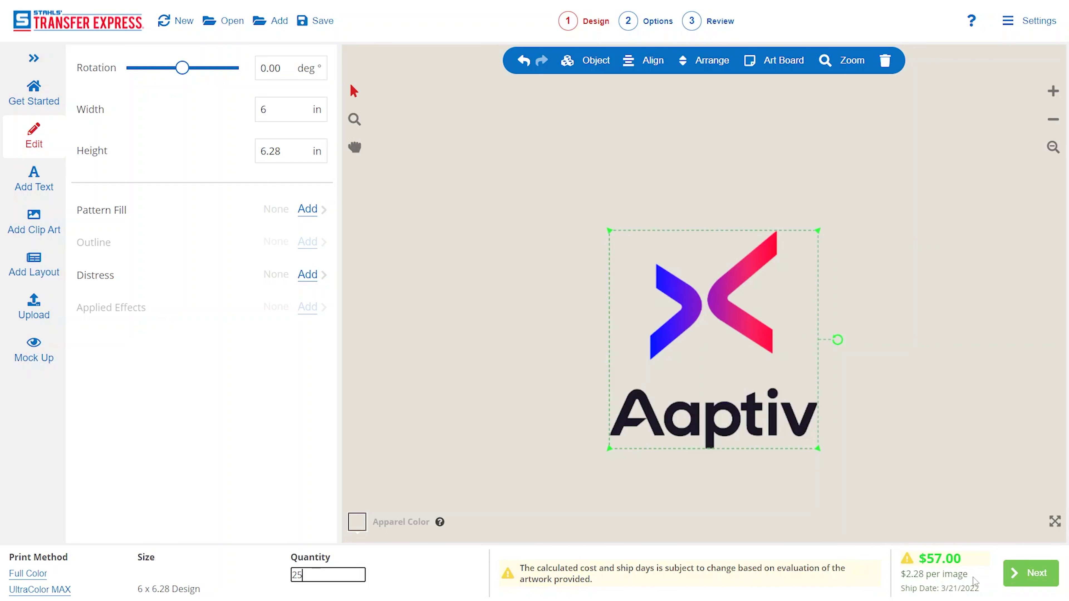
pyautogui.click(1030, 573)
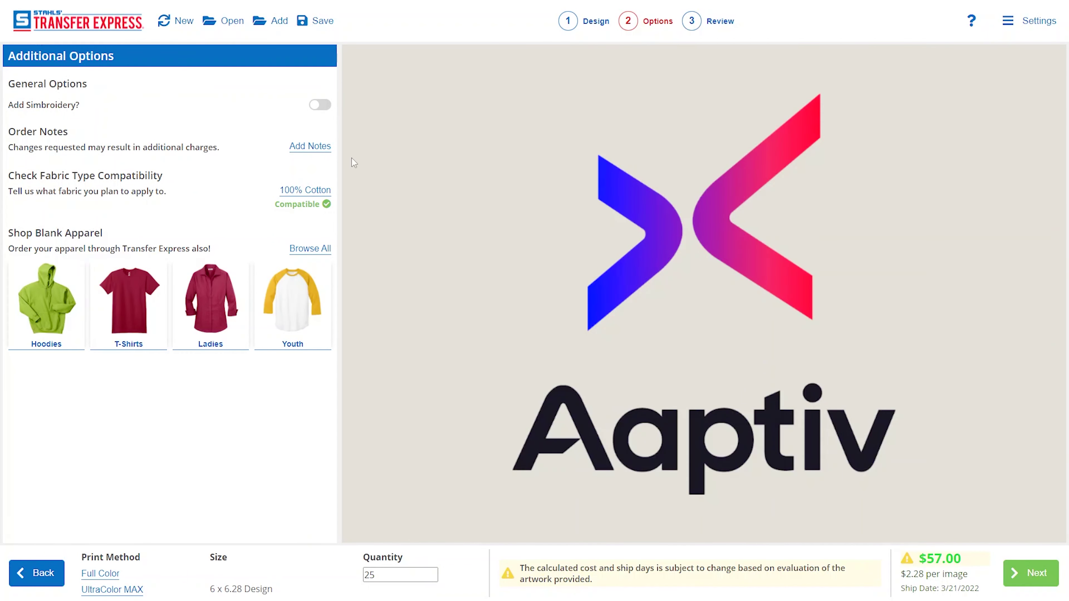
# - Change the fabric from 100% Cotton to 100% Polyester and continue to Review and Approve
pyautogui.click(314, 191)
pyautogui.click(393, 181)
pyautogui.click(1019, 573)
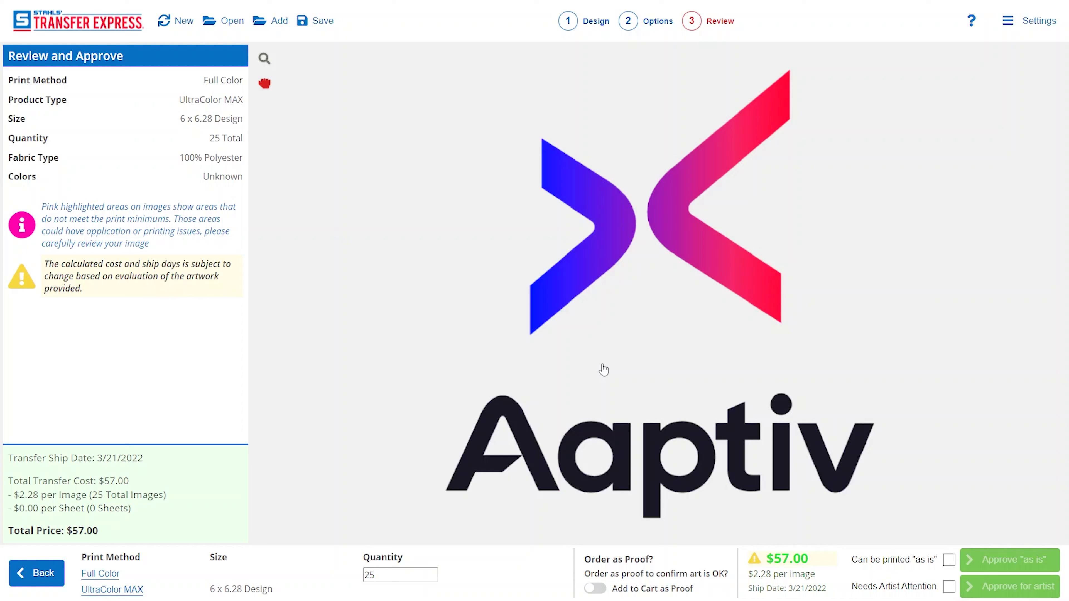
pyautogui.click(265, 59)
pyautogui.moveTo(488, 104); pyautogui.dragTo(643, 219)
pyautogui.moveTo(484, 154); pyautogui.dragTo(651, 270)
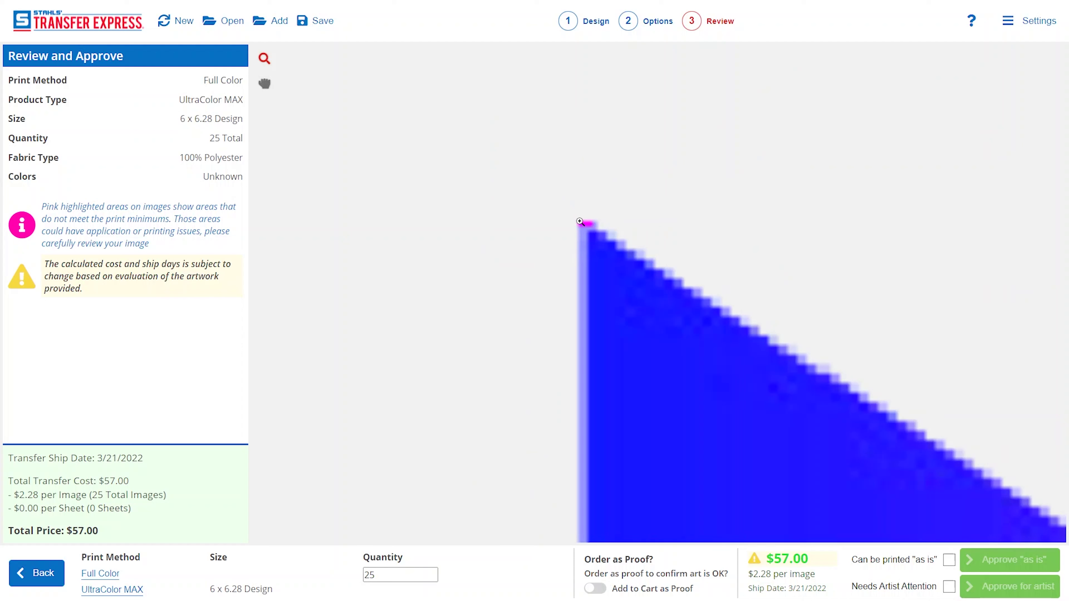
pyautogui.scroll(-1, 692, 263)
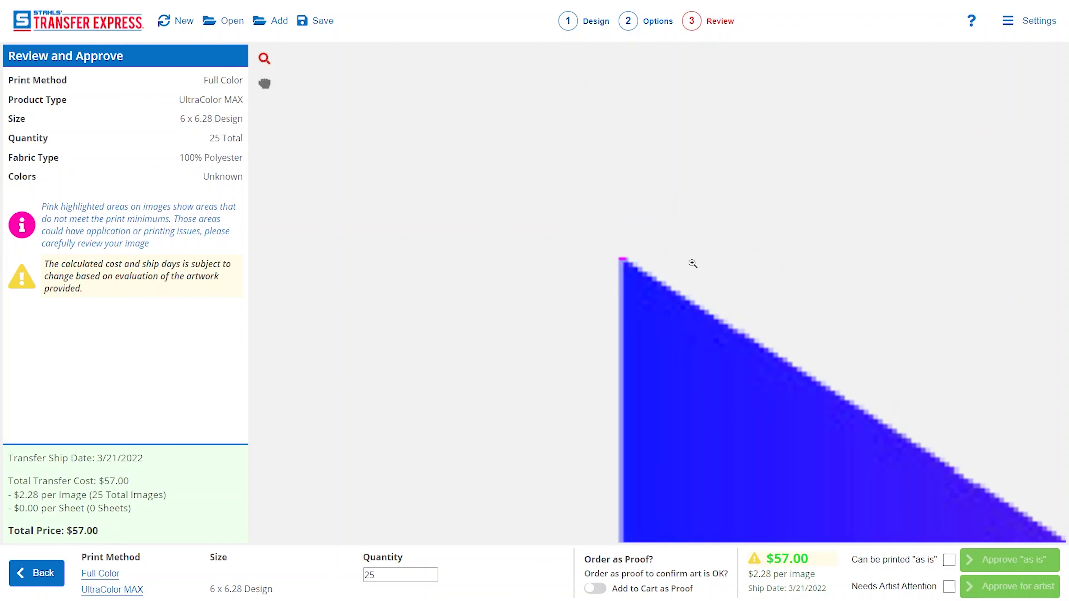
pyautogui.scroll(-5, 693, 263)
pyautogui.click(264, 84)
pyautogui.moveTo(833, 407); pyautogui.dragTo(504, 158)
pyautogui.click(264, 58)
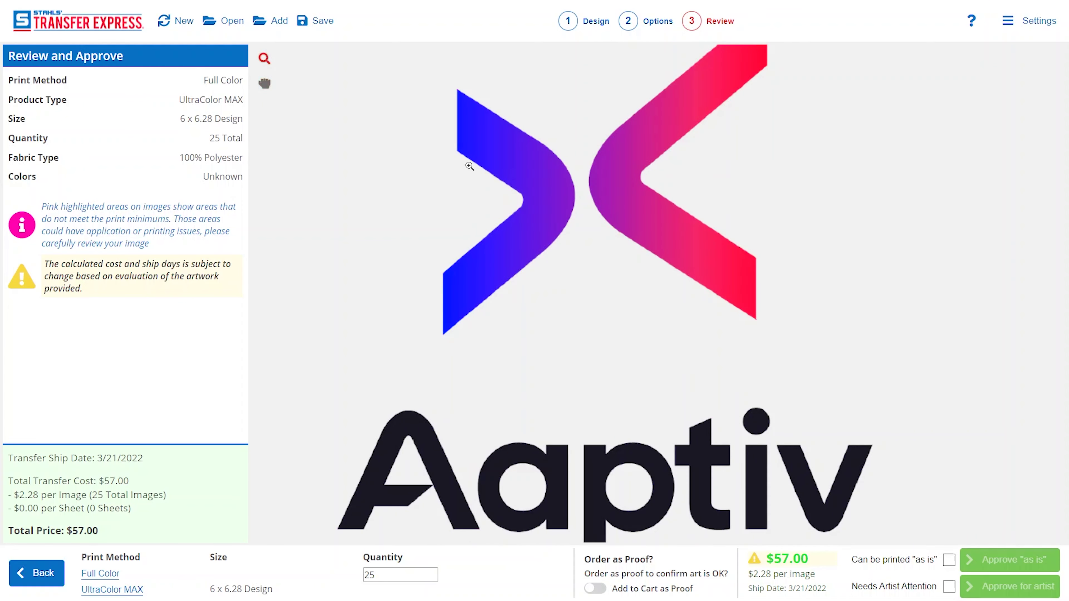
pyautogui.scroll(-3, 471, 168)
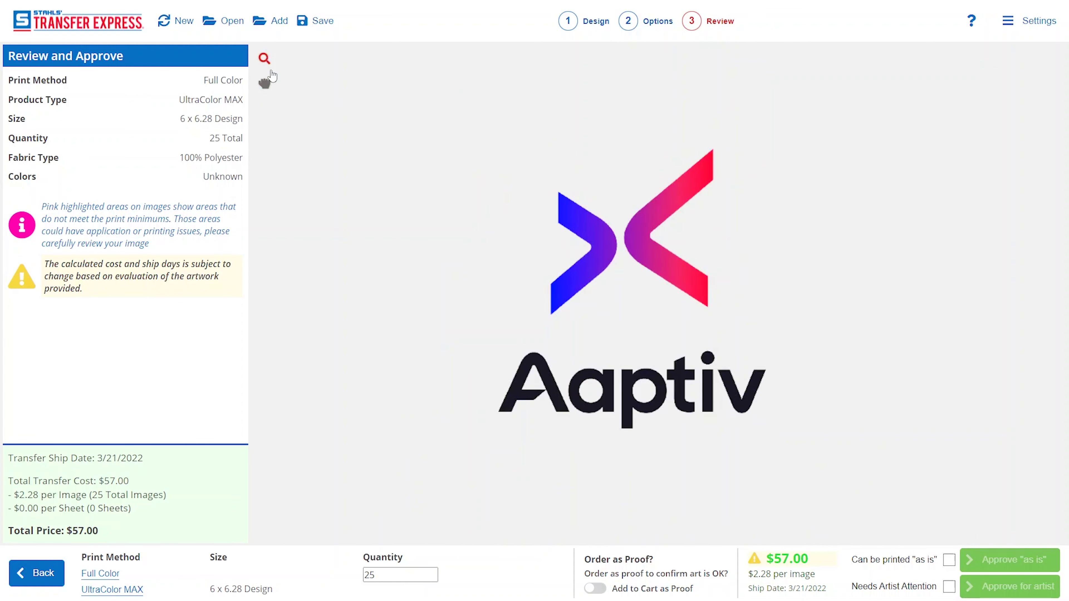
# - Switch the artwork flag from Needs Artist Attention to Can be printed 'as is', dropping the $22.00 proof
pyautogui.click(949, 586)
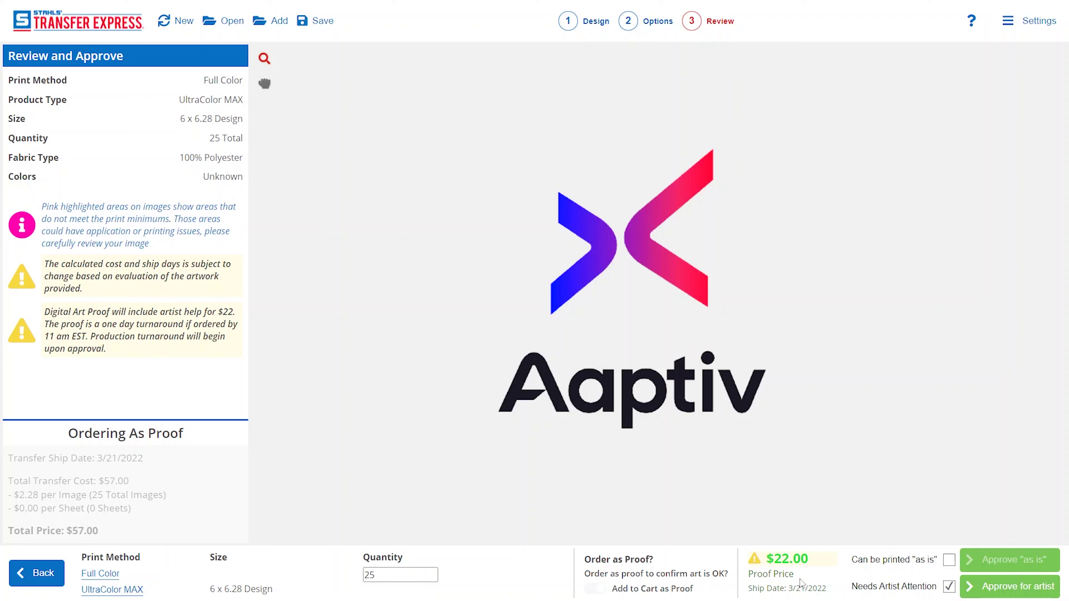
pyautogui.click(947, 562)
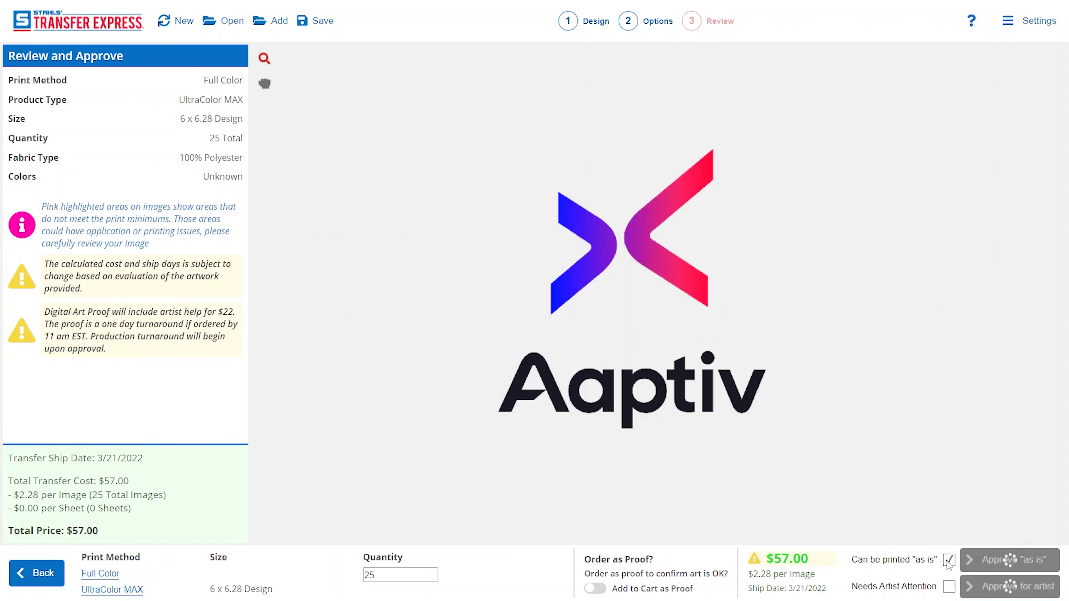